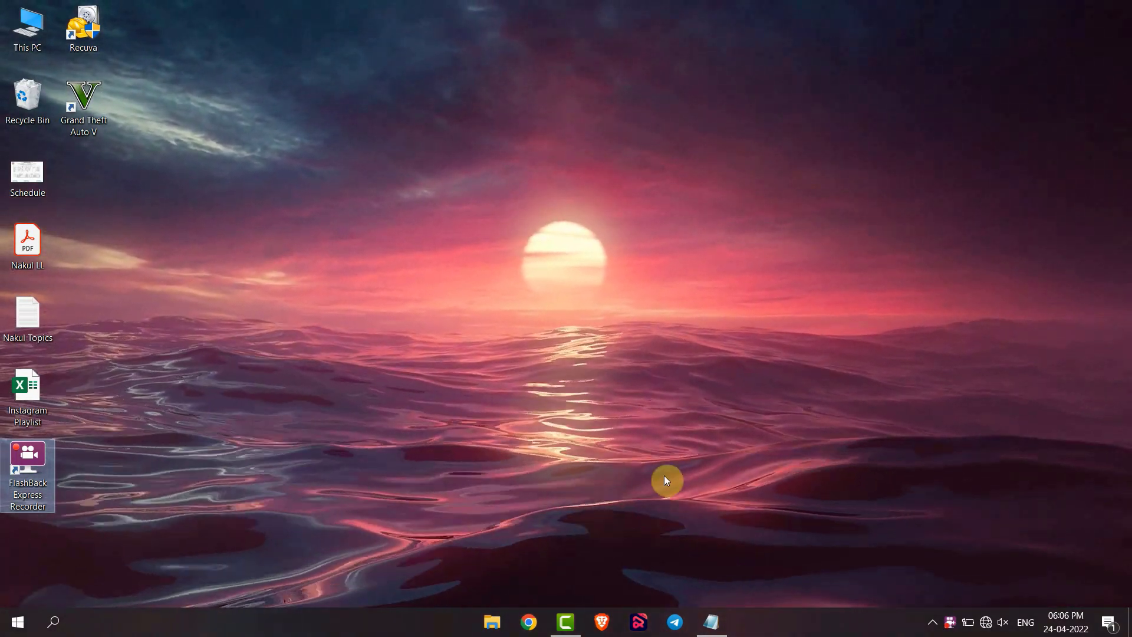
Bring up the Camtasia project and mark the Track 1 clip from about 0:16 to 0:21
{"action": "key", "text": "alt+Tab"}
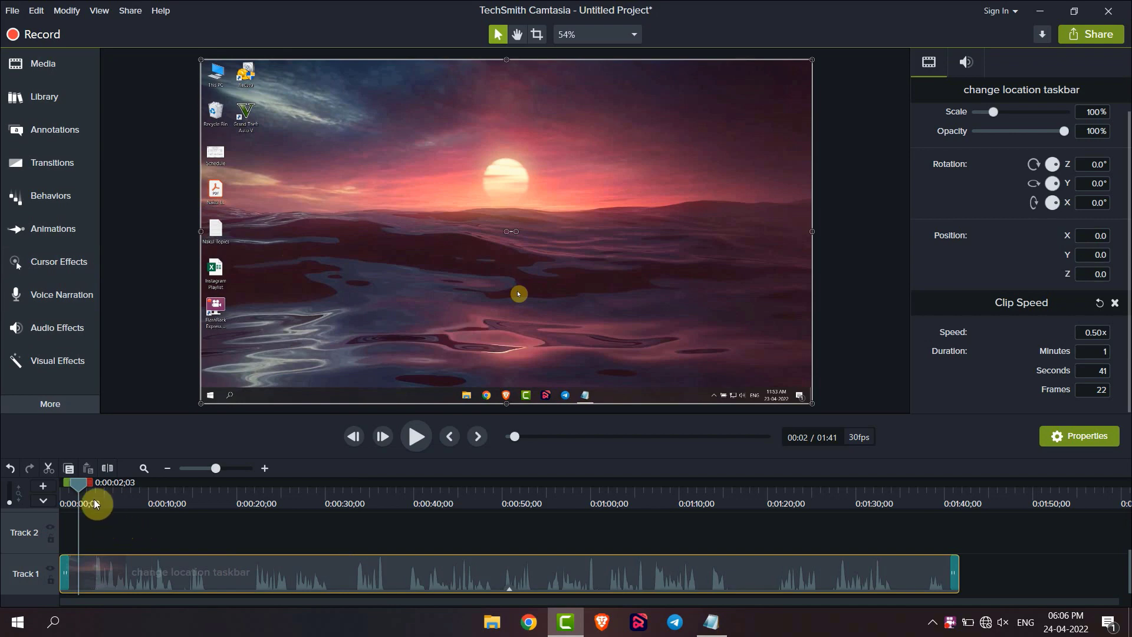
{"action": "mouse_move", "coordinate": [79, 483]}
{"action": "left_mouse_down"}
{"action": "mouse_move", "coordinate": [93, 495]}
{"action": "mouse_move", "coordinate": [291, 521]}
{"action": "mouse_move", "coordinate": [177, 509]}
{"action": "mouse_move", "coordinate": [202, 491]}
{"action": "mouse_move", "coordinate": [261, 496]}
{"action": "mouse_move", "coordinate": [199, 494]}
{"action": "mouse_move", "coordinate": [213, 496]}
{"action": "left_mouse_up"}
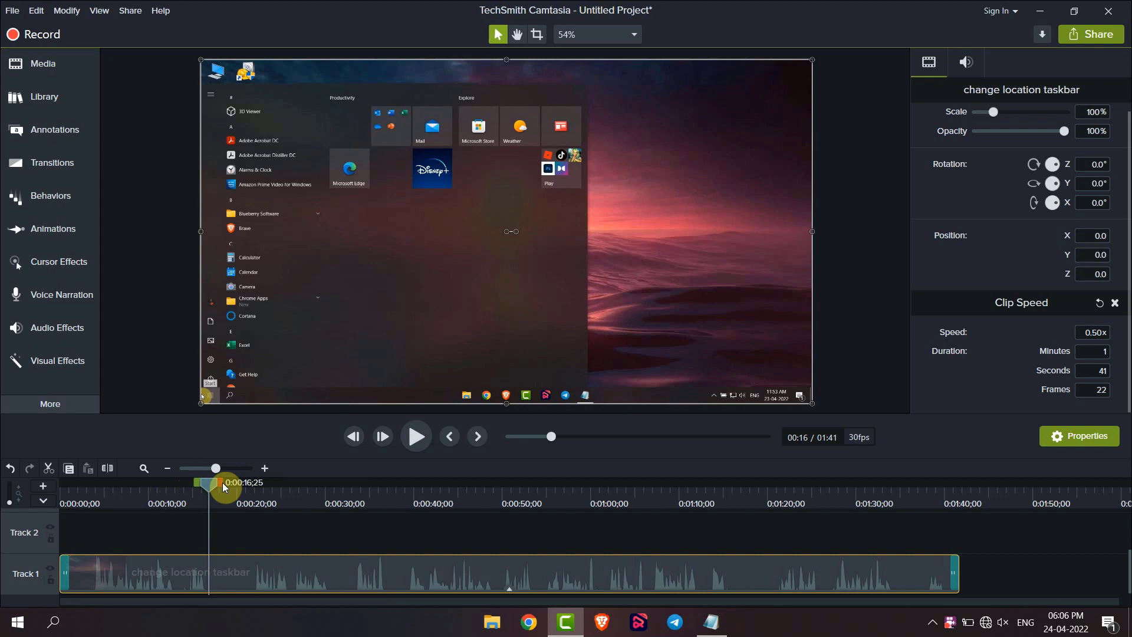
{"action": "left_click_drag", "start_coordinate": [222, 482], "coordinate": [265, 483]}
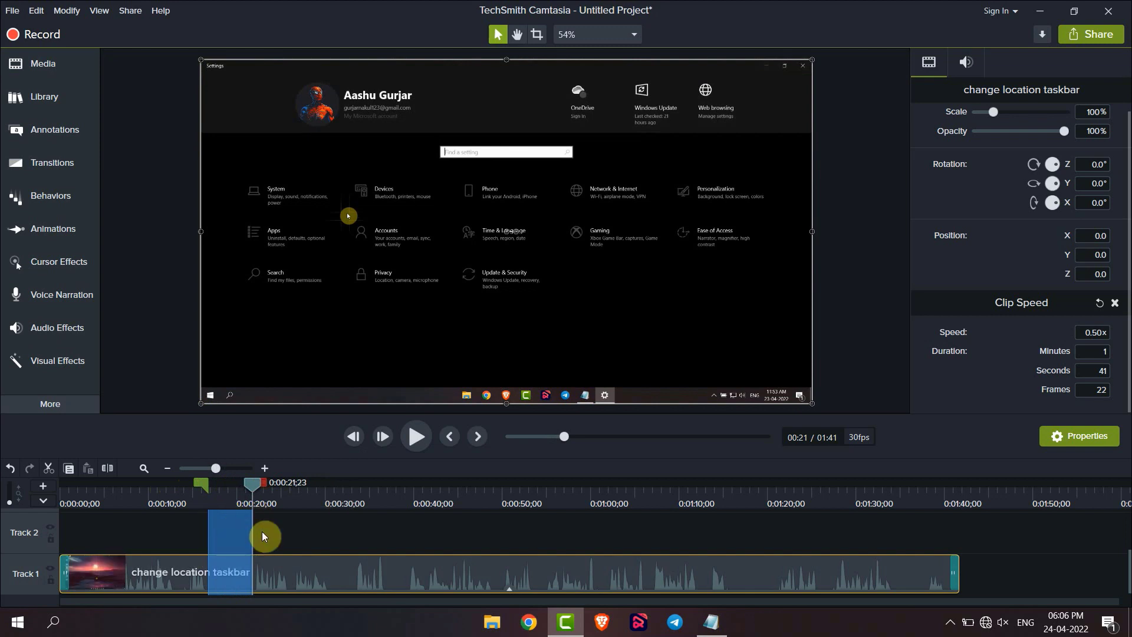
Cut the marked 0:16–0:21 section, shortening the project to 1:36, and review the footage around the cut
{"action": "left_click", "coordinate": [53, 465]}
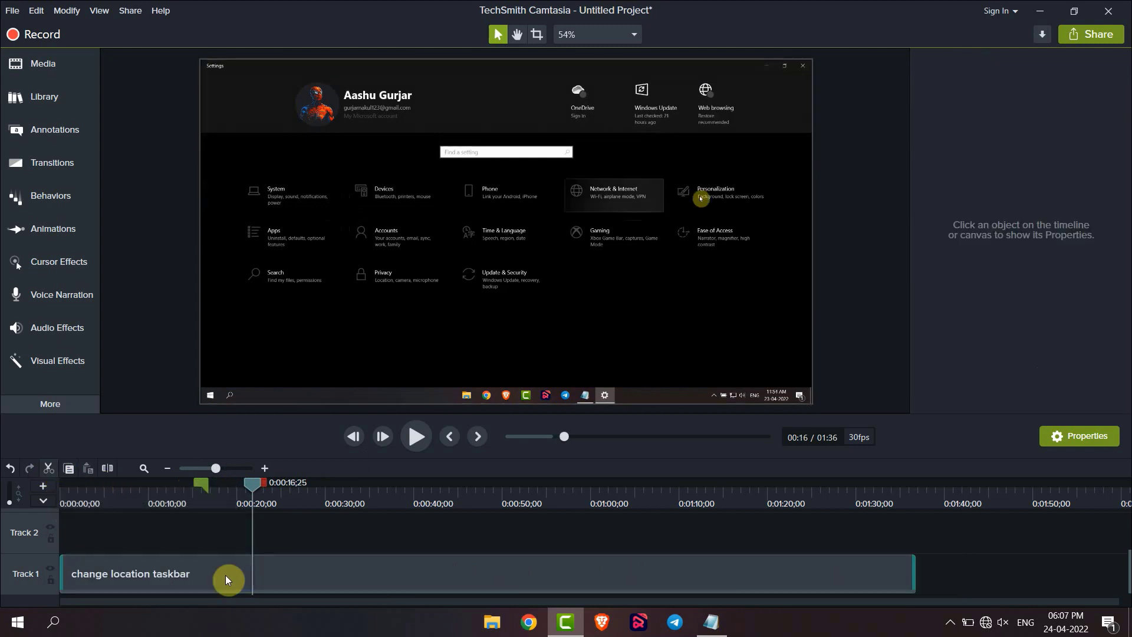
{"action": "left_click", "coordinate": [209, 554]}
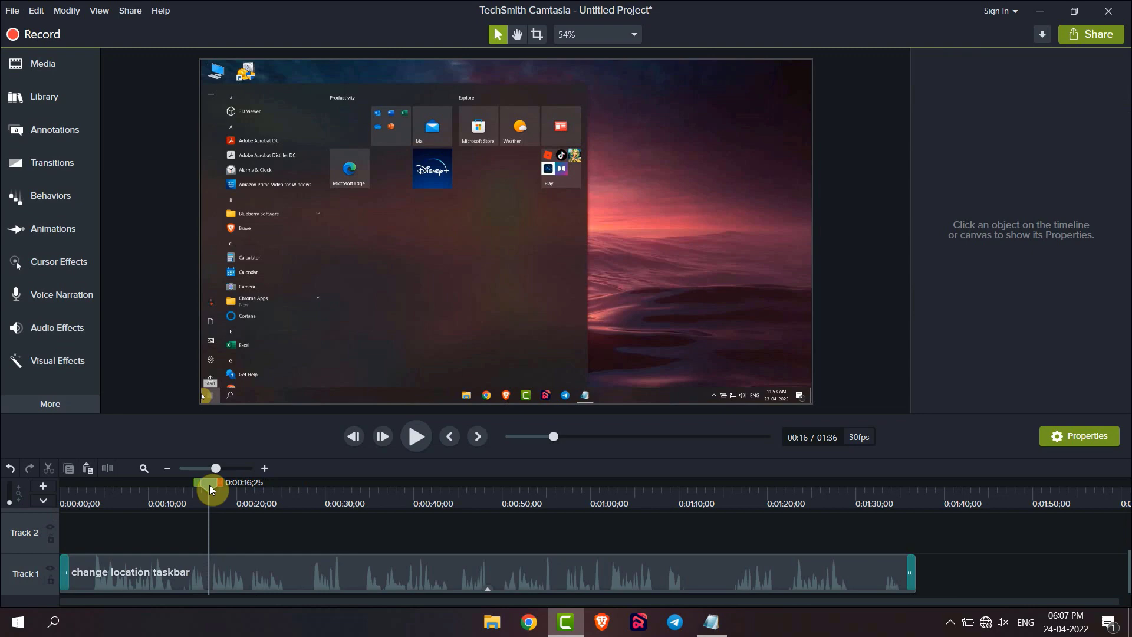
{"action": "mouse_move", "coordinate": [210, 485]}
{"action": "left_mouse_down"}
{"action": "mouse_move", "coordinate": [223, 485]}
{"action": "mouse_move", "coordinate": [190, 484]}
{"action": "mouse_move", "coordinate": [231, 486]}
{"action": "mouse_move", "coordinate": [192, 483]}
{"action": "mouse_move", "coordinate": [218, 488]}
{"action": "left_mouse_up"}
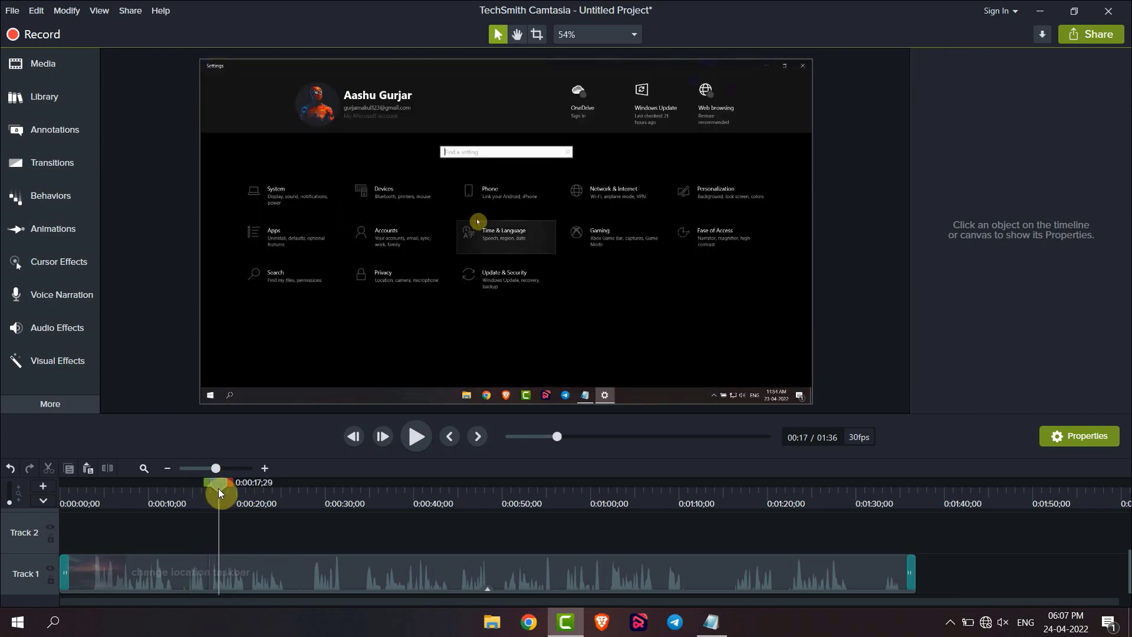
Split the selected Track 1 clip at the 0:18;01 playhead position
{"action": "left_click", "coordinate": [226, 585]}
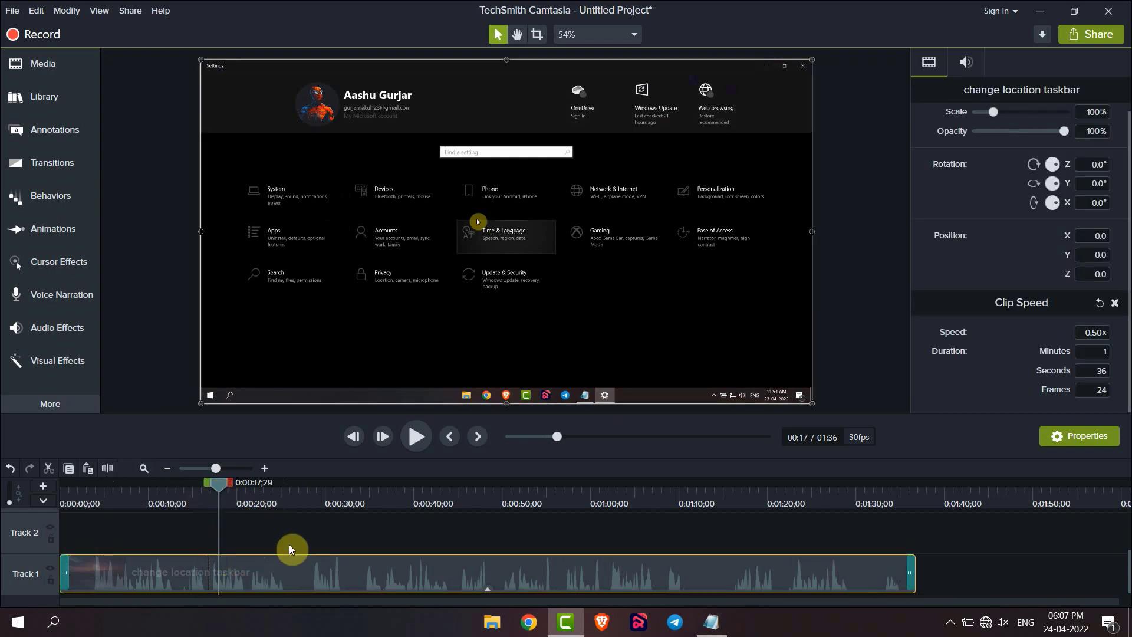
{"action": "mouse_move", "coordinate": [218, 481]}
{"action": "left_mouse_down"}
{"action": "mouse_move", "coordinate": [247, 493]}
{"action": "mouse_move", "coordinate": [205, 493]}
{"action": "mouse_move", "coordinate": [220, 503]}
{"action": "left_mouse_up"}
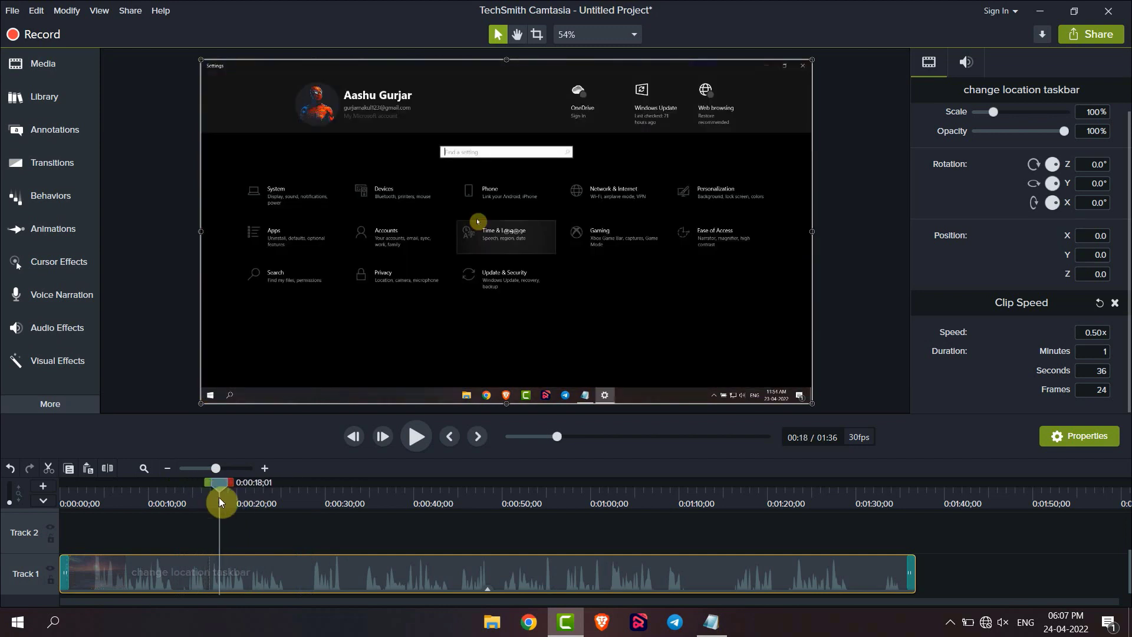
{"action": "left_click", "coordinate": [112, 466]}
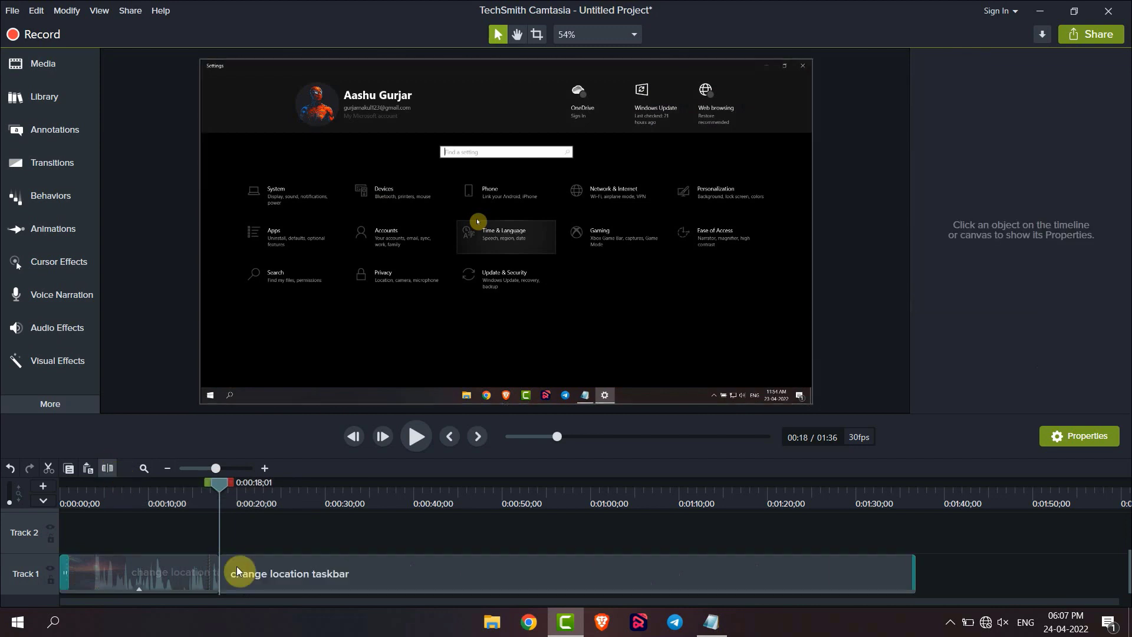
Push the second clip part later, then close the gap so both parts sit adjacent
{"action": "left_click_drag", "start_coordinate": [214, 480], "coordinate": [176, 483]}
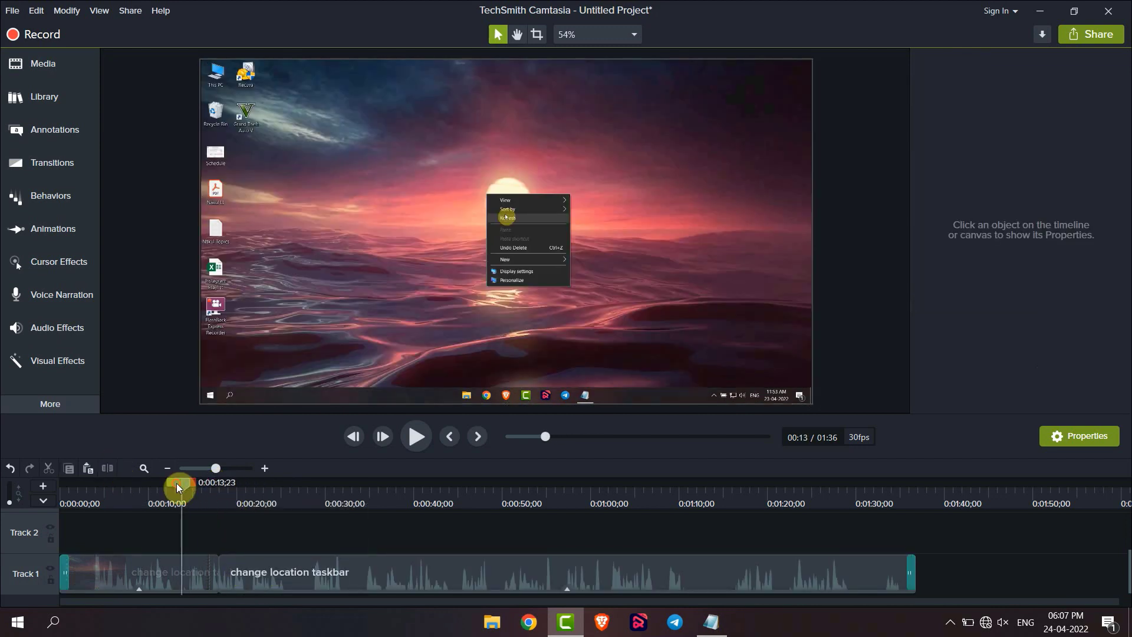
{"action": "left_click", "coordinate": [261, 568]}
{"action": "left_click_drag", "start_coordinate": [261, 568], "coordinate": [295, 569]}
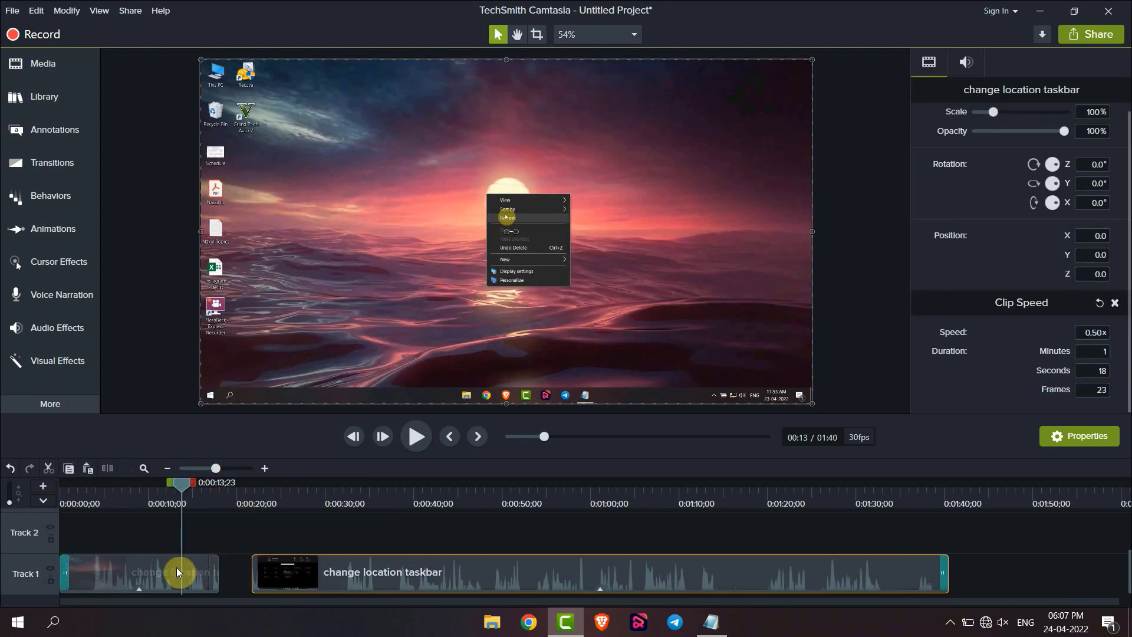
{"action": "left_click", "coordinate": [125, 567]}
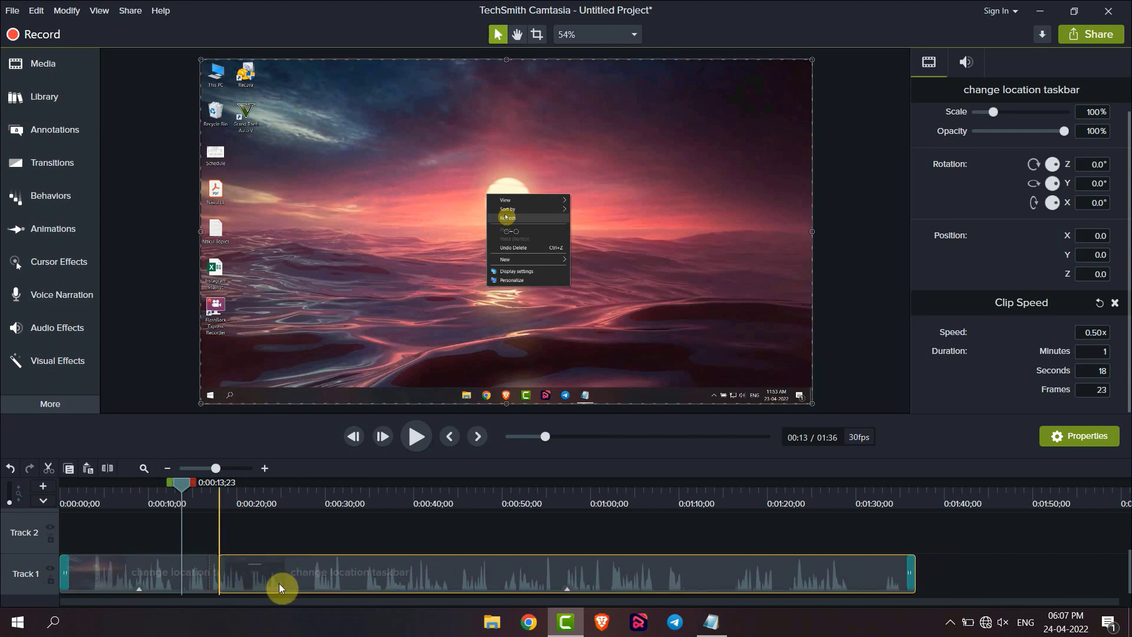
{"action": "left_click_drag", "start_coordinate": [309, 582], "coordinate": [274, 581]}
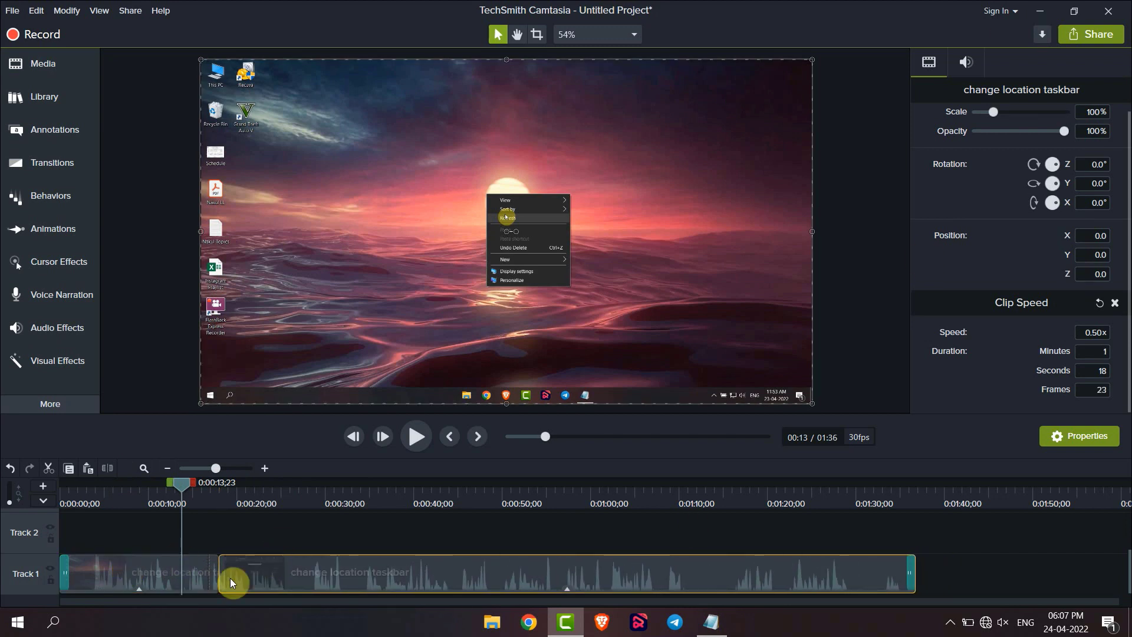
Minimize Camtasia and refresh the Windows desktop
{"action": "left_click", "coordinate": [1040, 11]}
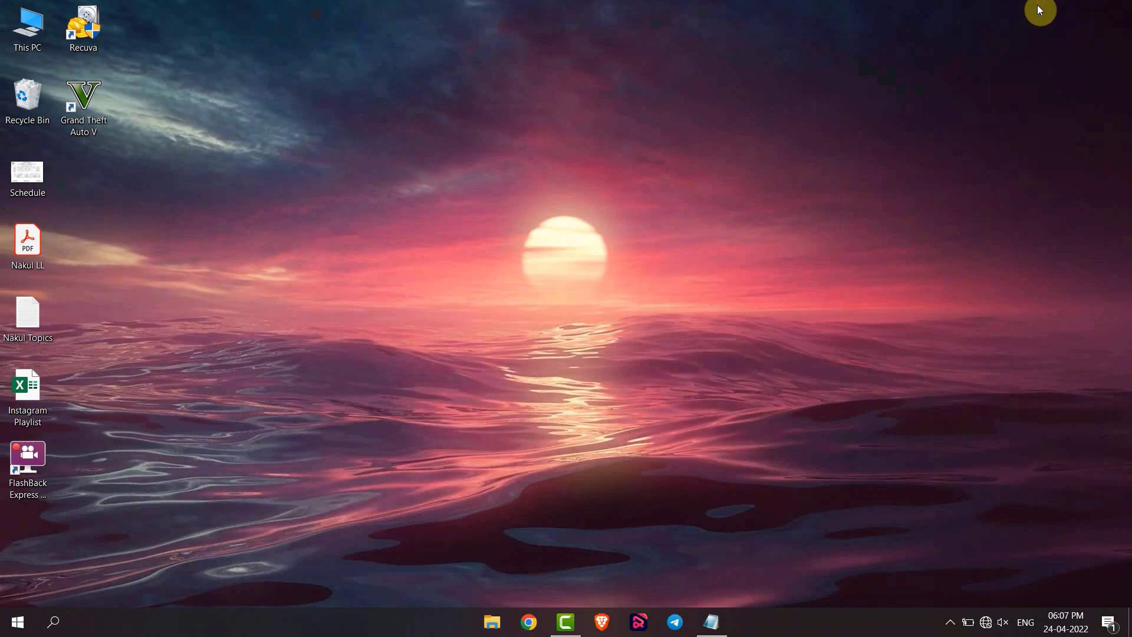
{"action": "right_click", "coordinate": [576, 266]}
{"action": "left_click", "coordinate": [629, 312]}
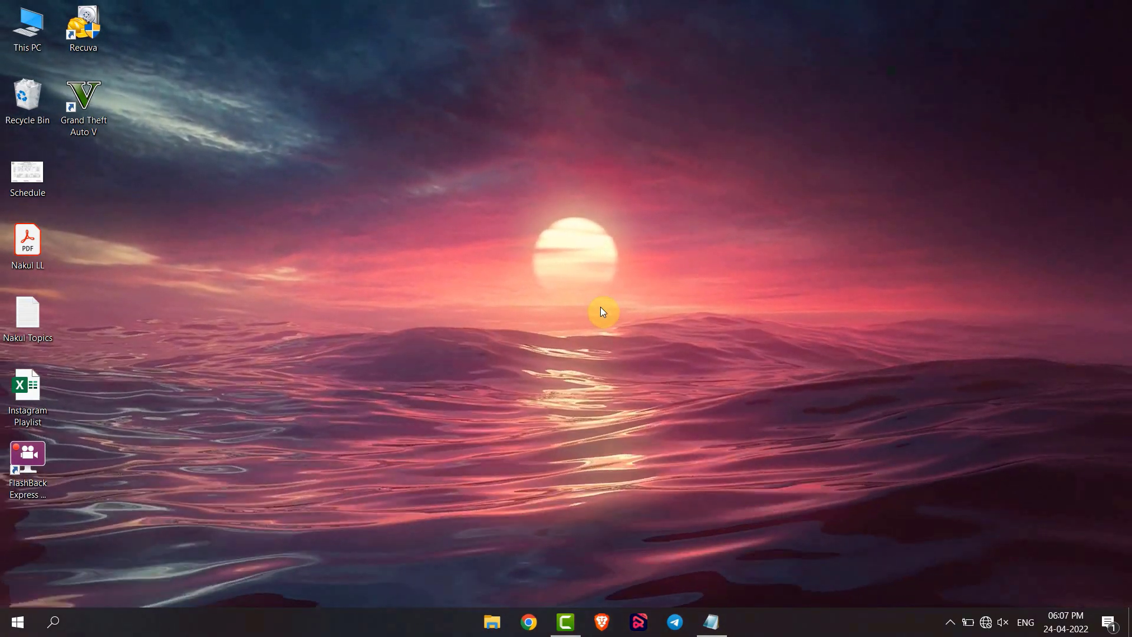